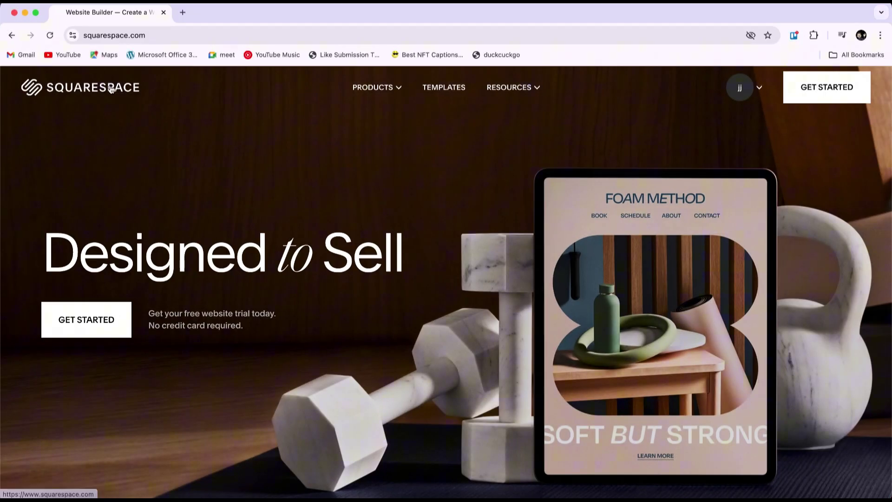
Step: Open the Account Dashboard from the jj avatar menu
click(741, 94)
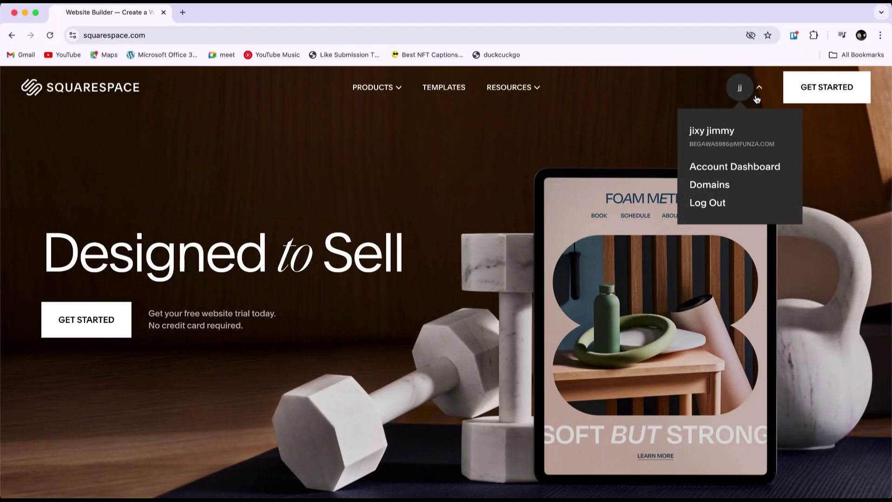
click(739, 168)
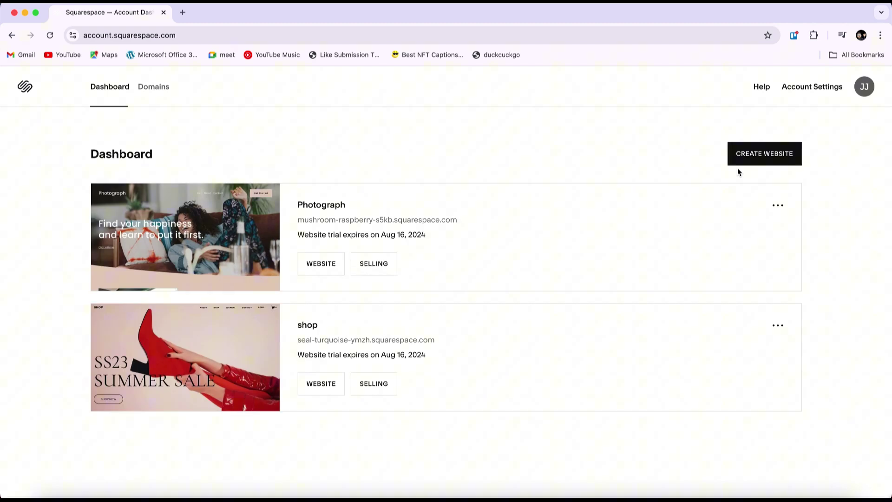
Step: Add a new store page, Store 1, with the first layout to the shop site's Main Navigation and open its products
click(328, 385)
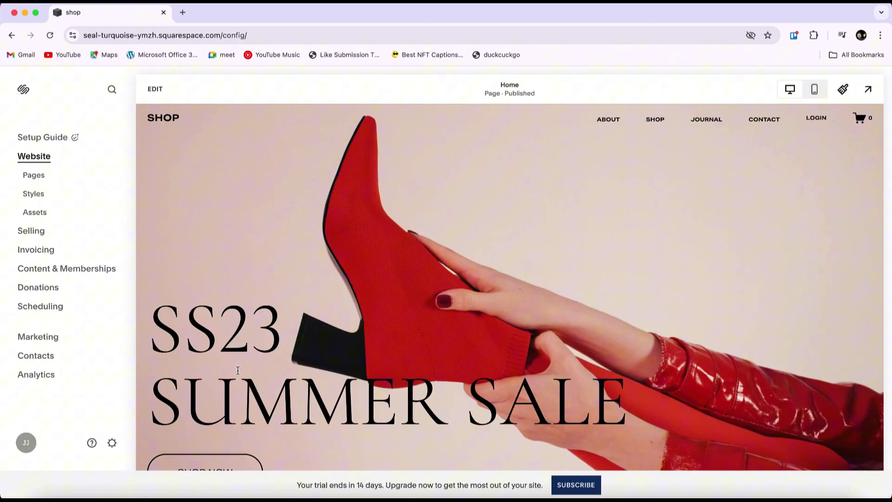
click(38, 181)
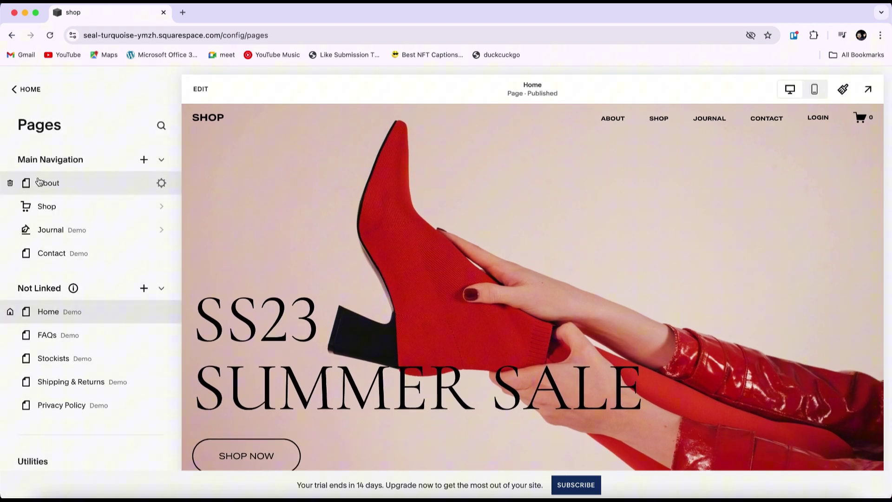
click(144, 161)
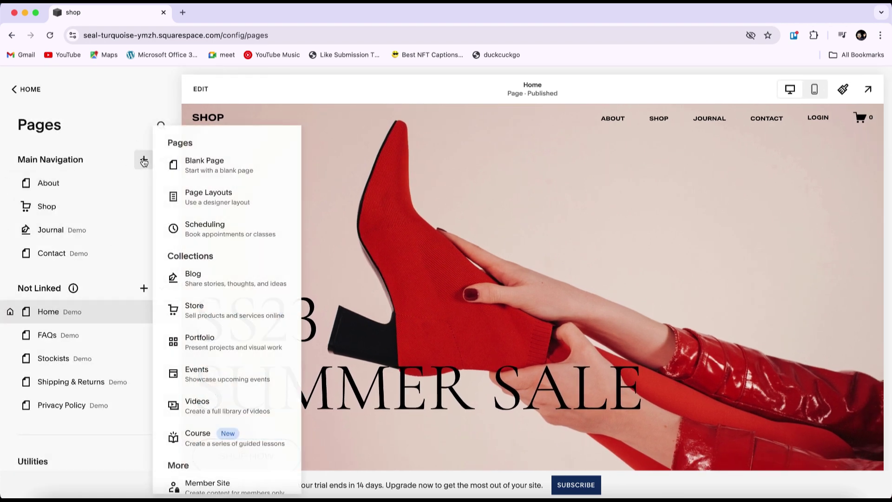
click(222, 312)
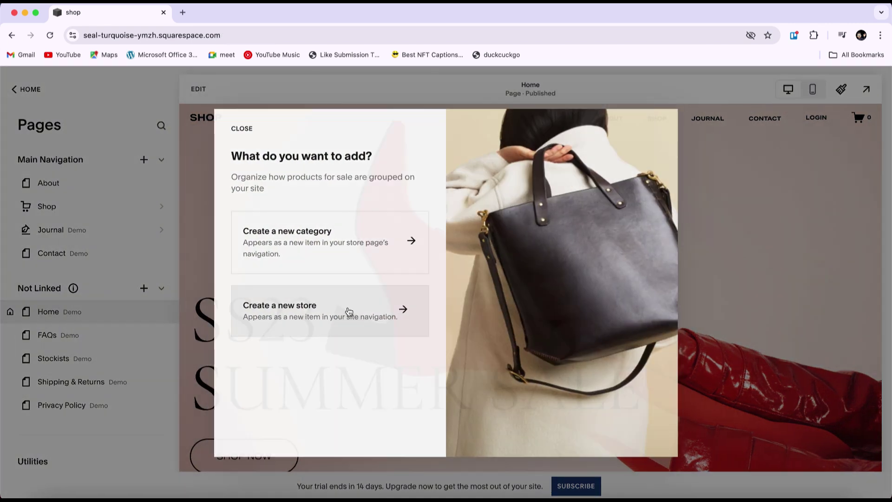
click(349, 311)
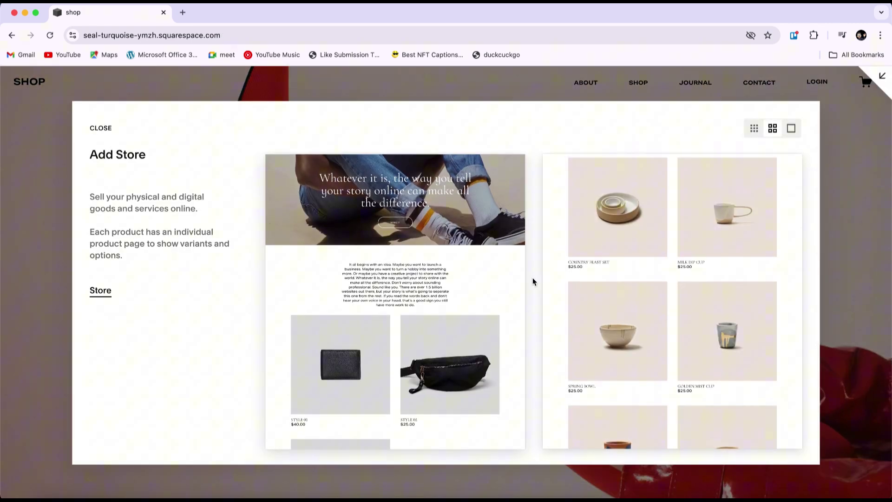
click(466, 311)
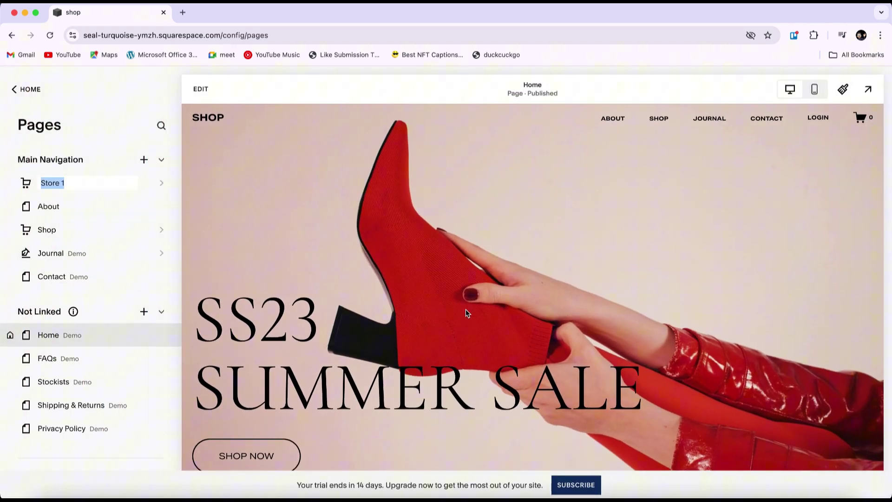
key(Return)
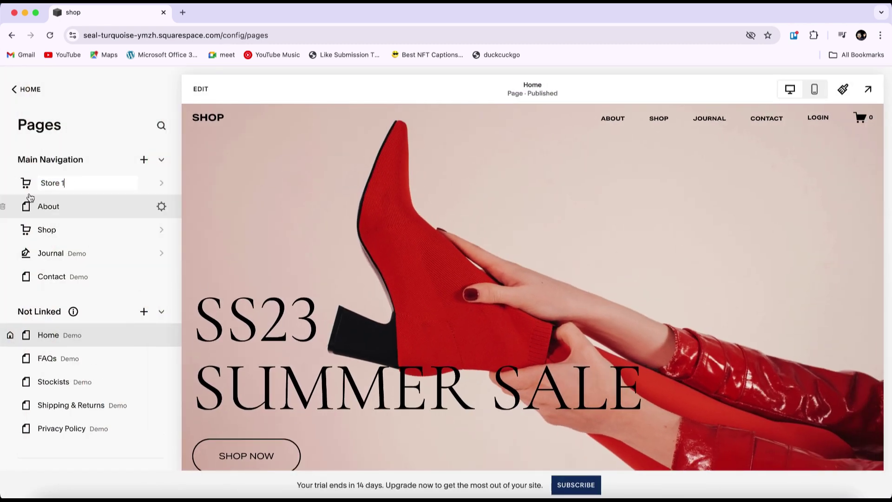
click(76, 171)
click(96, 188)
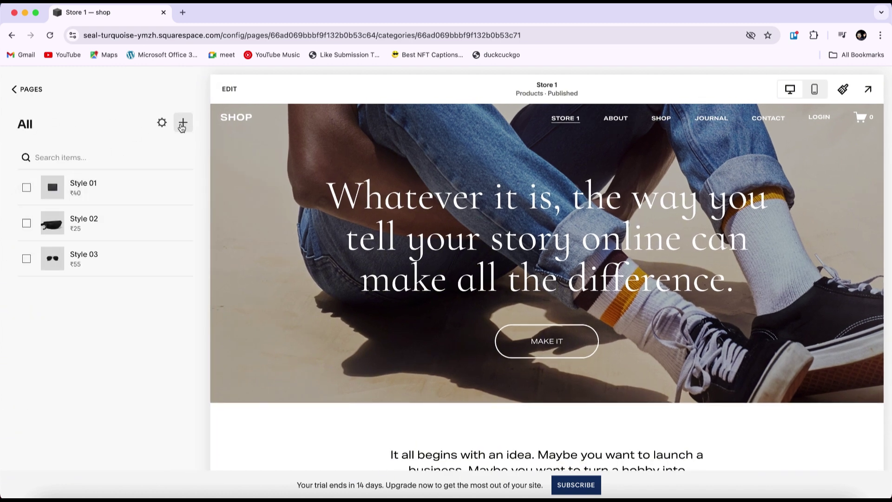
Step: Add a new Physical product to Store 1
click(182, 127)
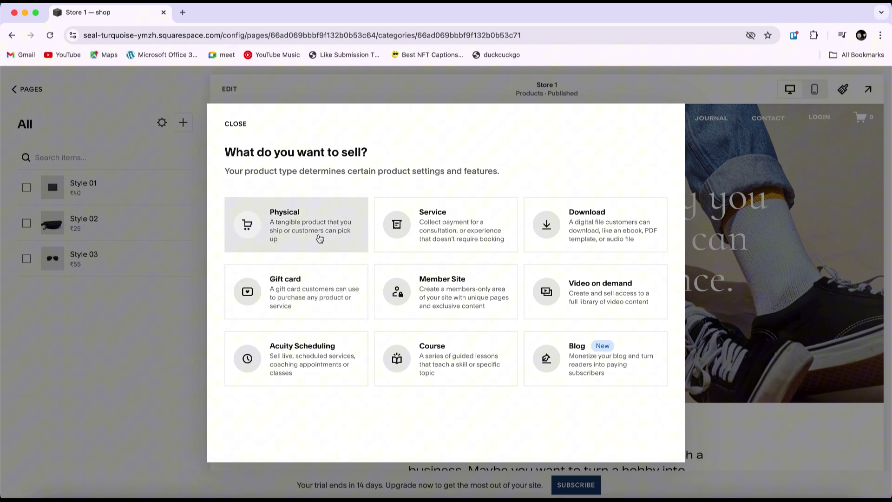
click(318, 231)
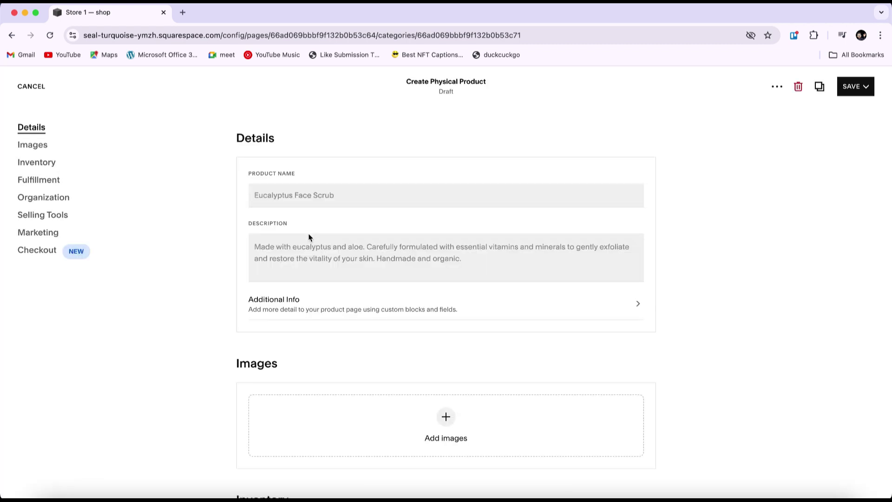
Step: Check the product name and description, then set the price to ₹10,000.00
click(307, 198)
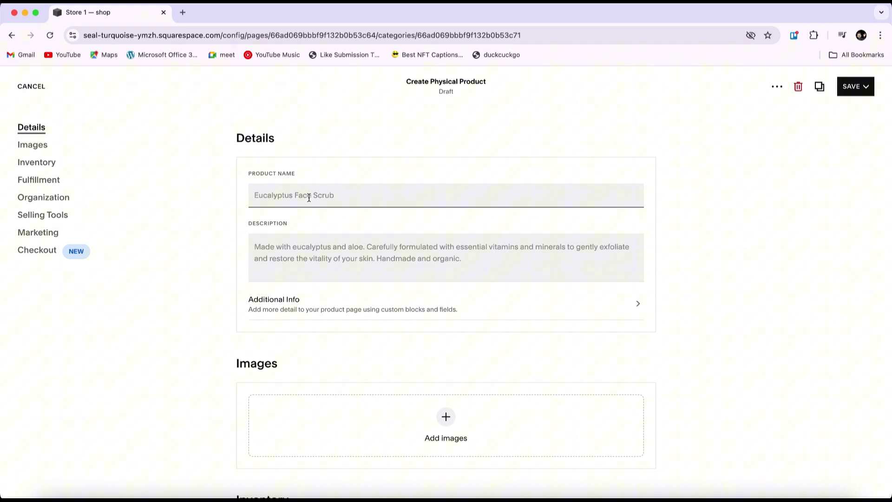
click(304, 257)
scroll(293, 251, down, 5)
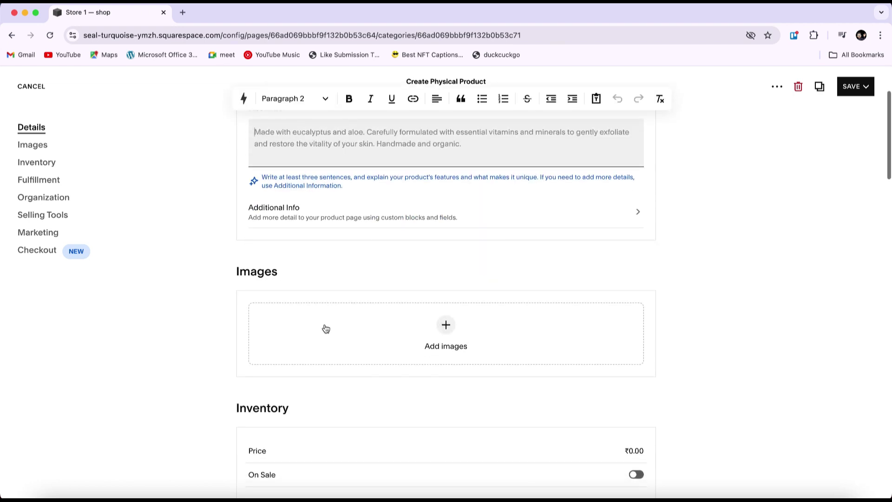
scroll(335, 321, down, 5)
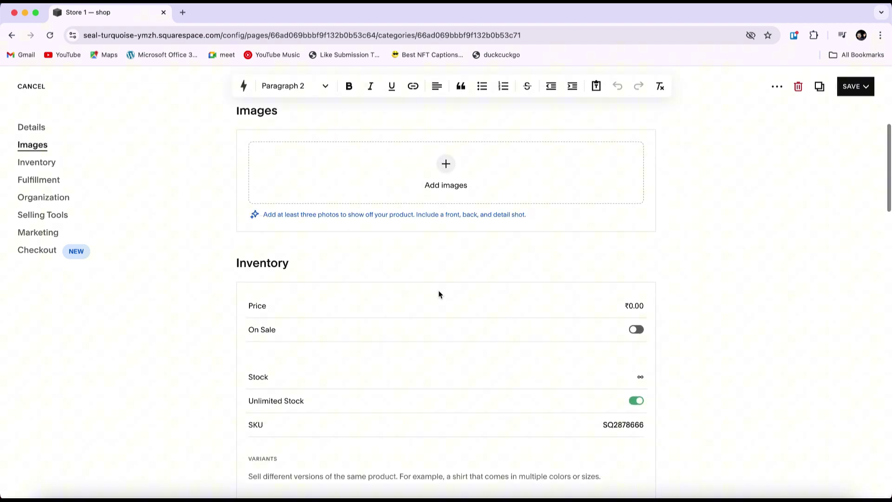
click(638, 233)
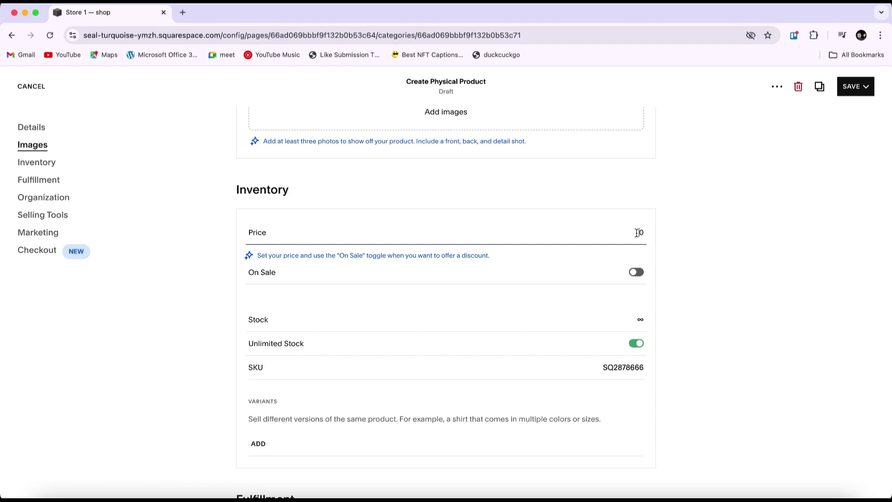
click(653, 237)
Step: Put the product on sale at ₹500.00 and keep Unlimited Stock on
click(636, 256)
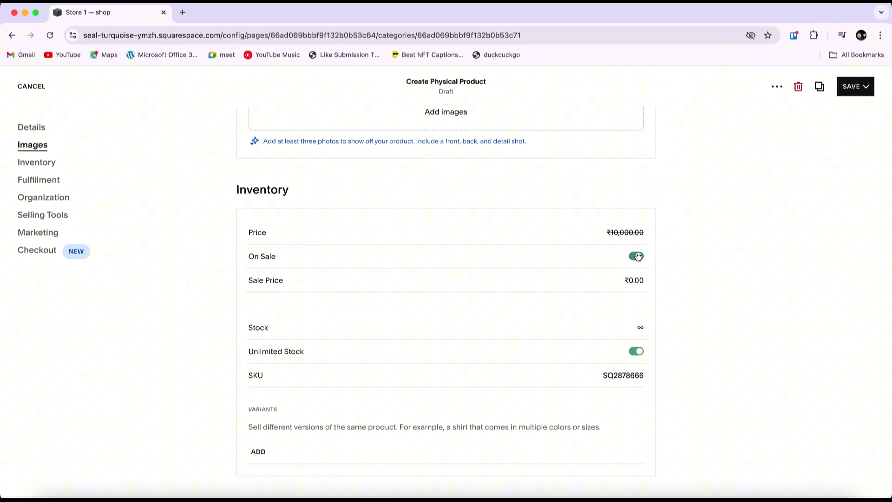
click(632, 280)
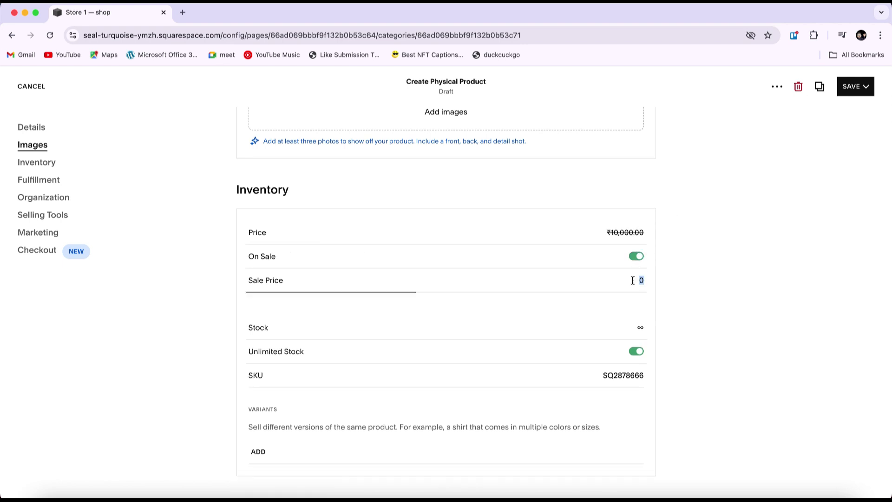
text(500)
click(604, 317)
scroll(625, 274, down, 3)
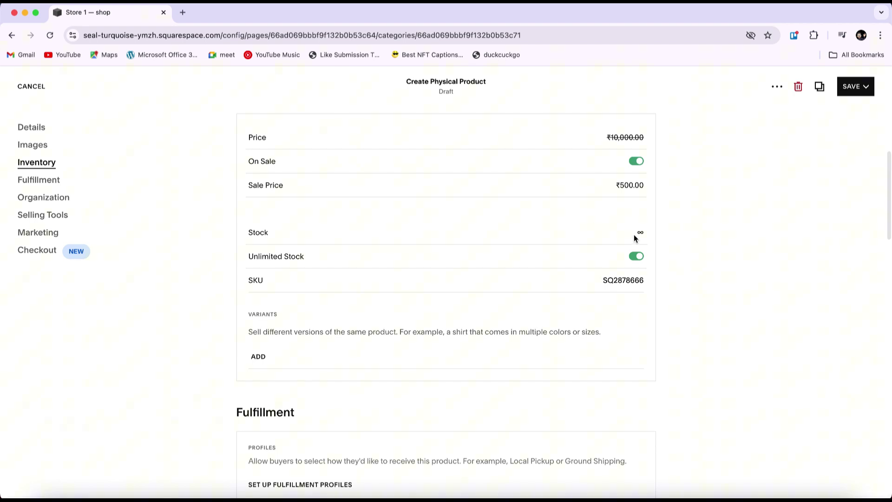
click(640, 256)
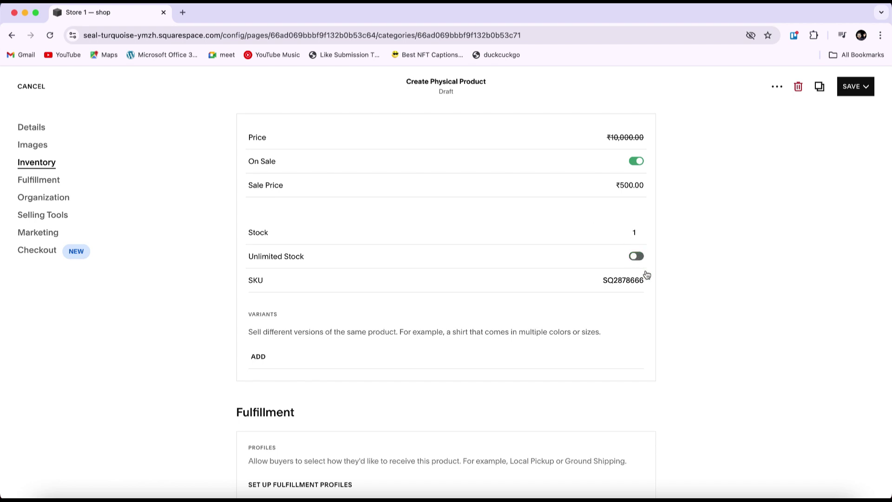
click(636, 256)
click(640, 258)
scroll(639, 259, down, 4)
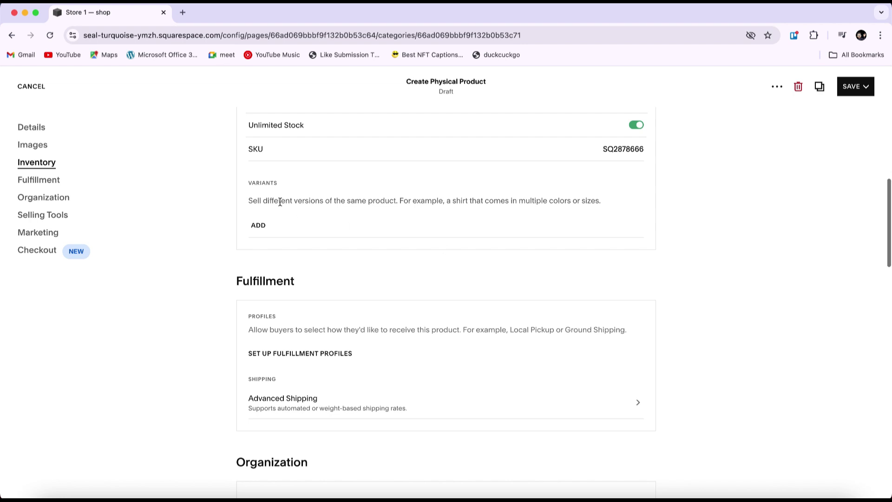
Step: Review the Color variant option types, then cancel without adding any variants
click(259, 225)
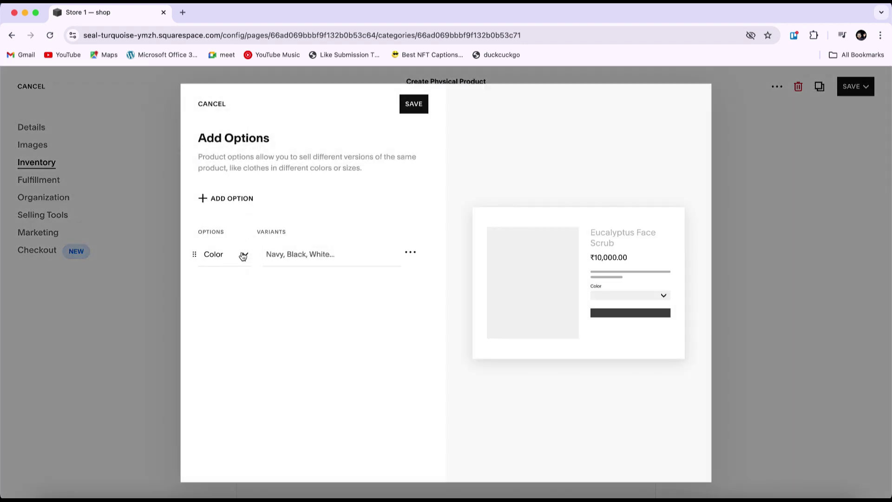
click(243, 255)
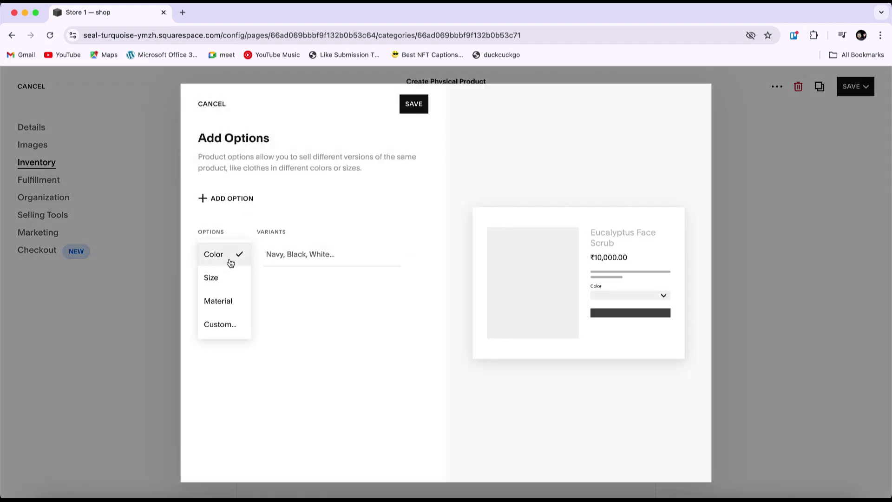
click(241, 343)
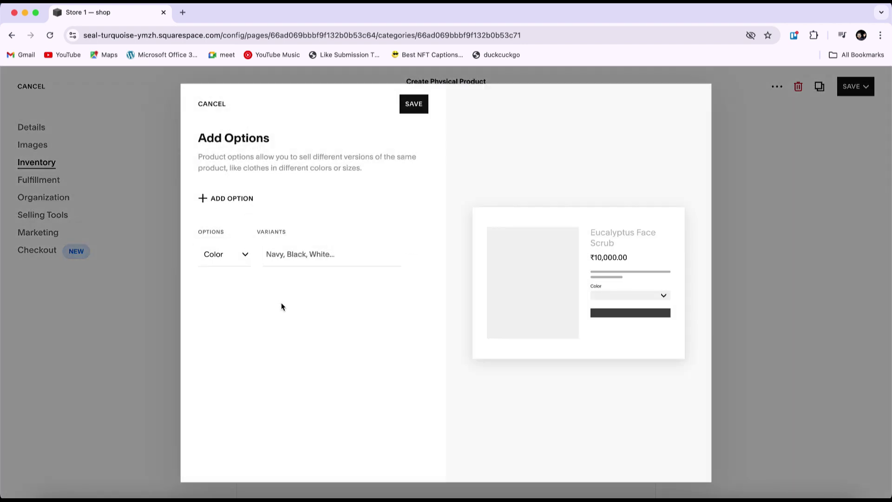
click(213, 104)
scroll(324, 259, down, 2)
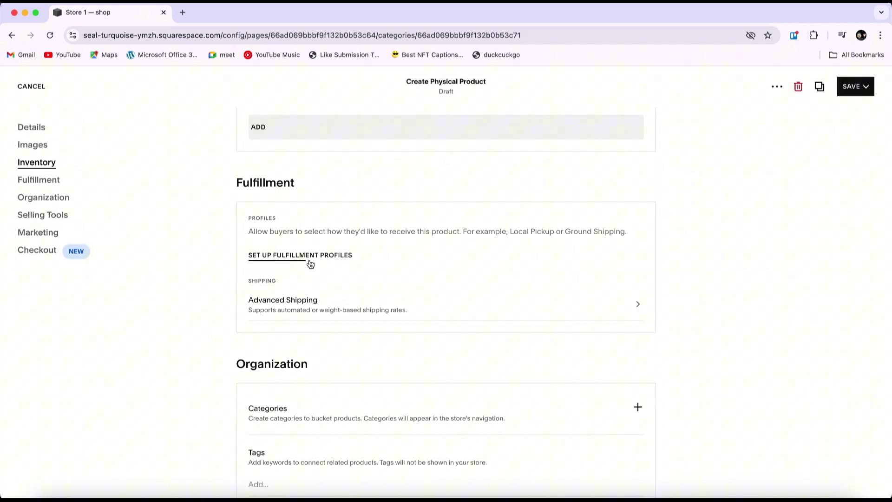
scroll(313, 262, down, 2)
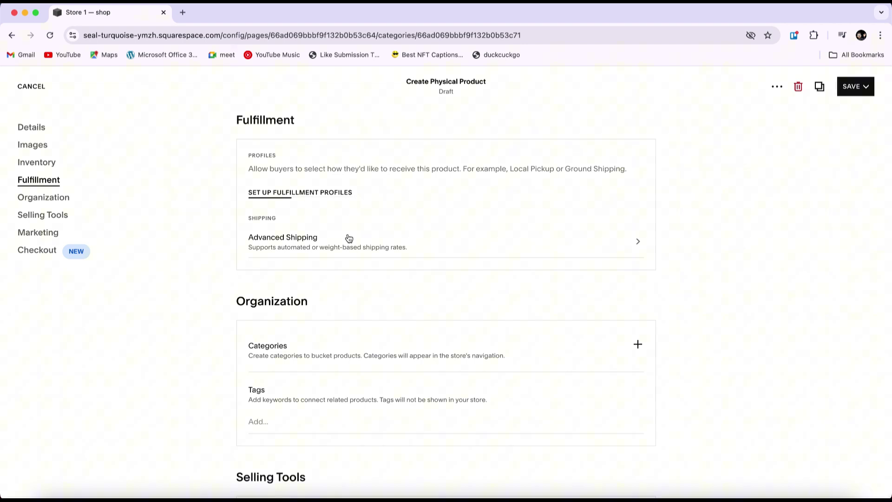
Step: Create a new 't shirts' category and assign it to the product
scroll(389, 245, down, 2)
scroll(389, 244, down, 2)
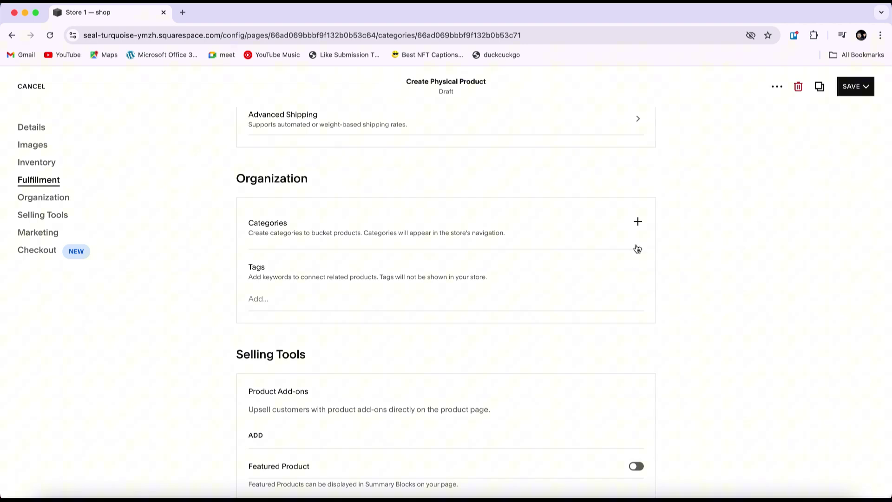
click(638, 222)
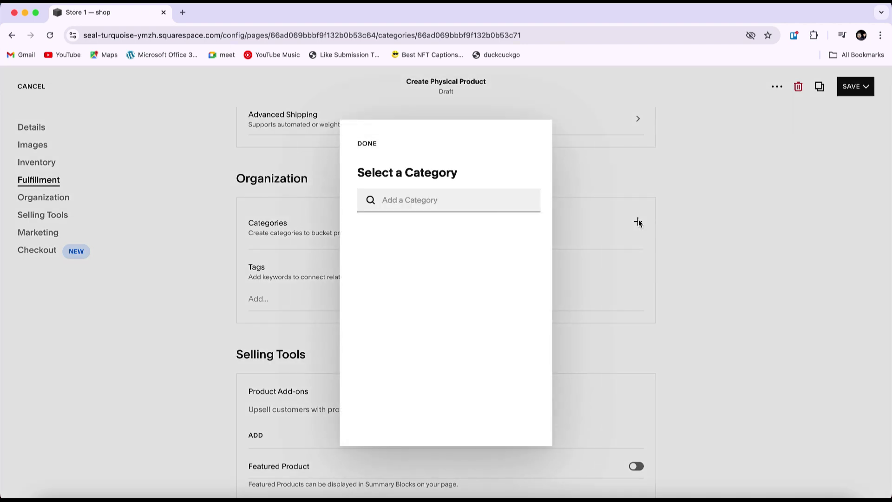
text(t shirts)
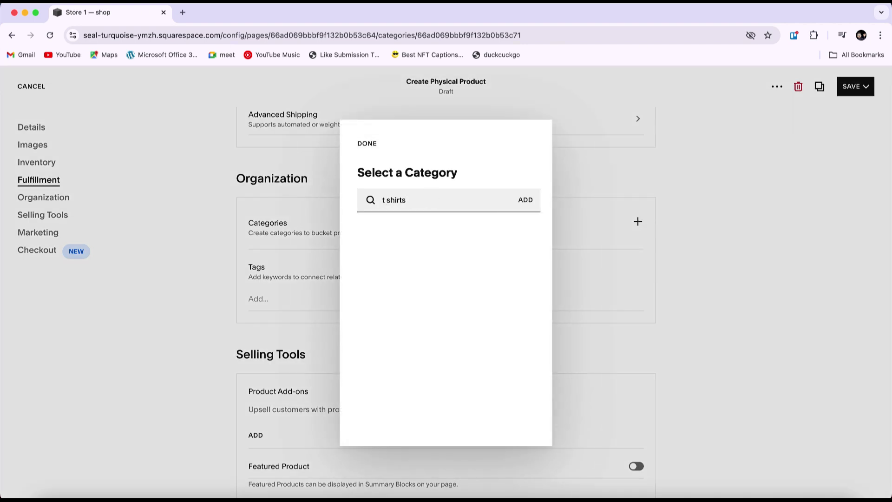
click(525, 200)
click(534, 229)
click(370, 144)
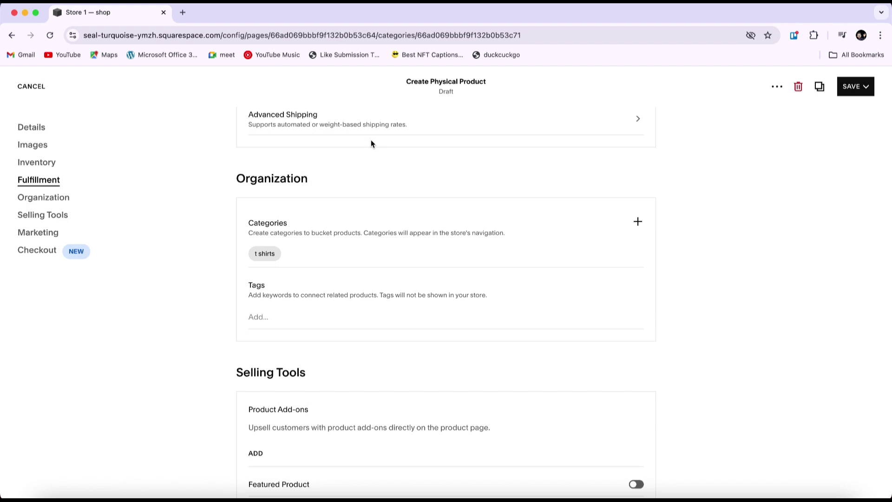
Step: Add the tags 't shirts' and 'subscribe' to the product
click(266, 316)
text(t)
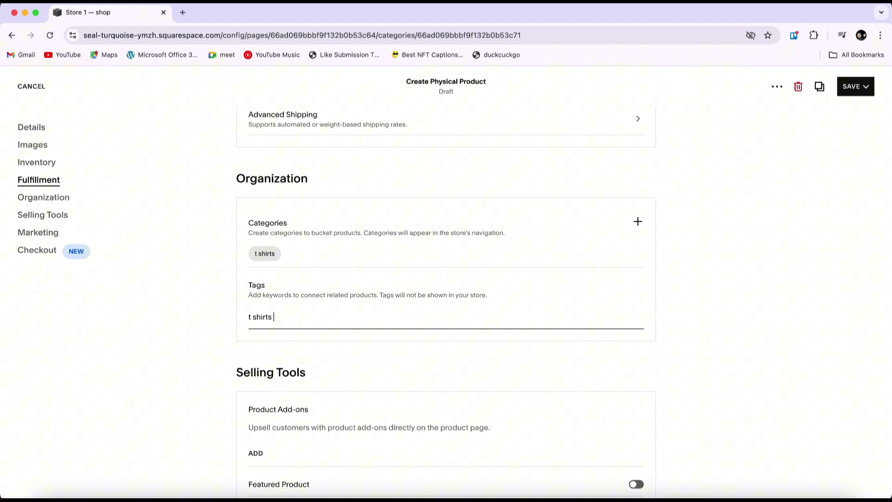
text( shirts)
key(Return)
text(subscribe)
key(Return)
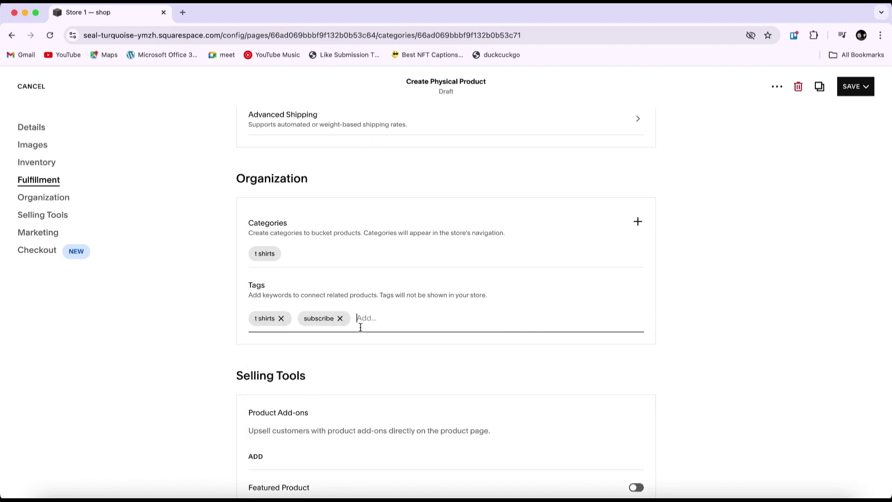
scroll(342, 347, down, 3)
scroll(254, 240, down, 2)
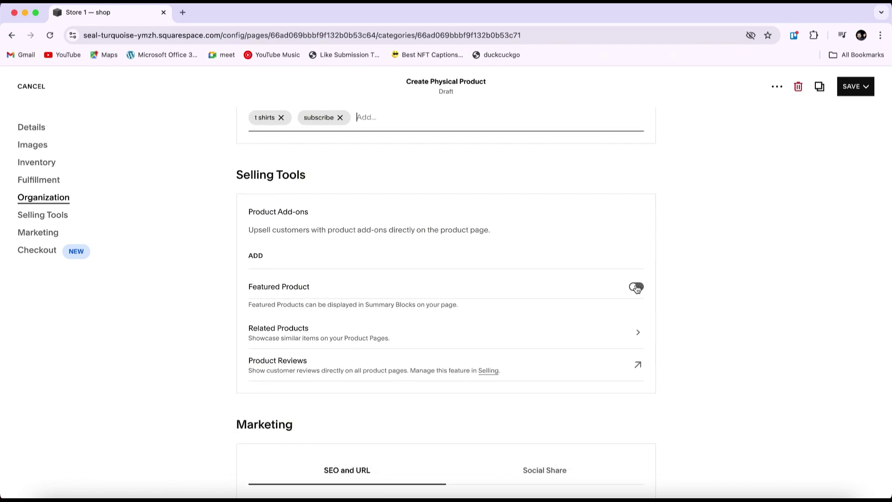
click(636, 288)
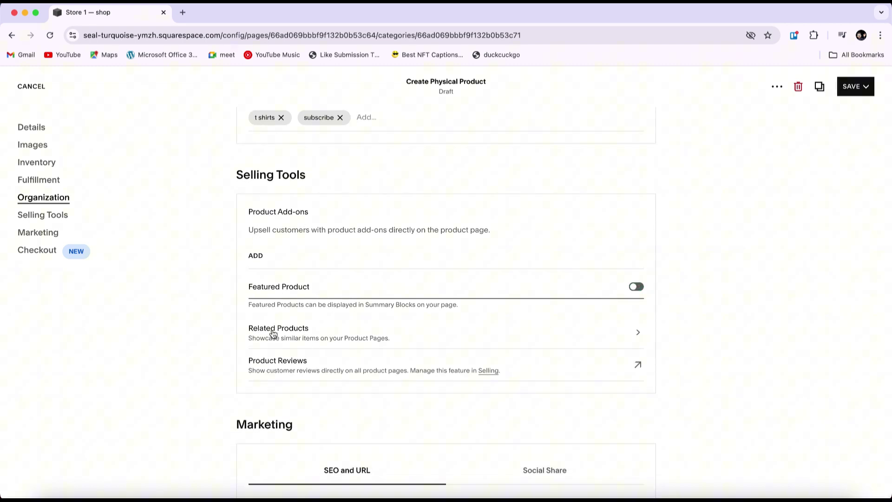
click(639, 333)
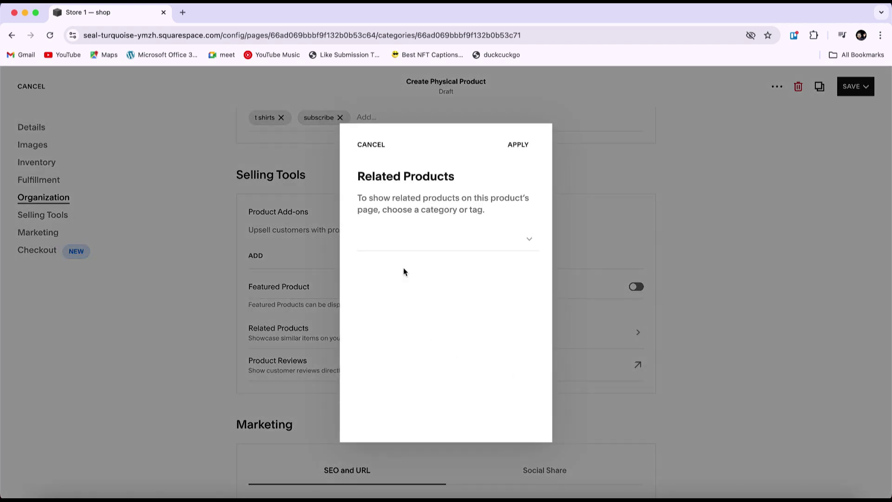
click(356, 145)
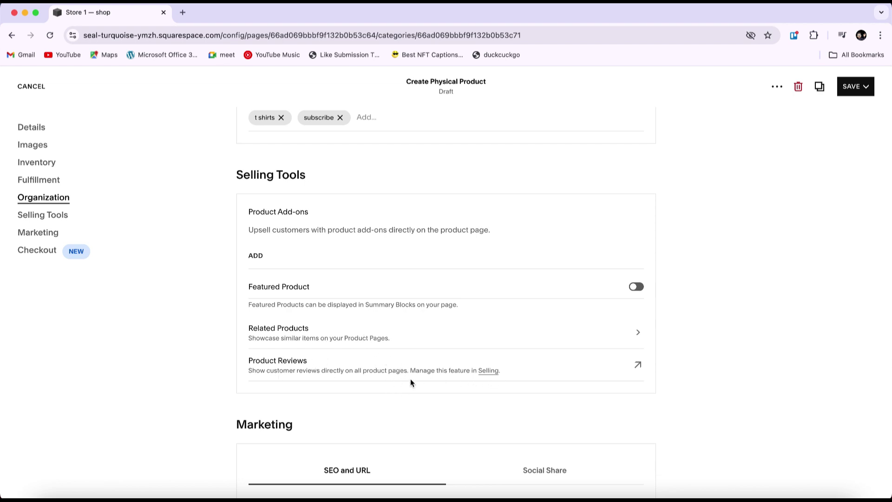
Step: Compare the Social Share and SEO previews, then scroll down to the Checkout section
scroll(410, 378, down, 5)
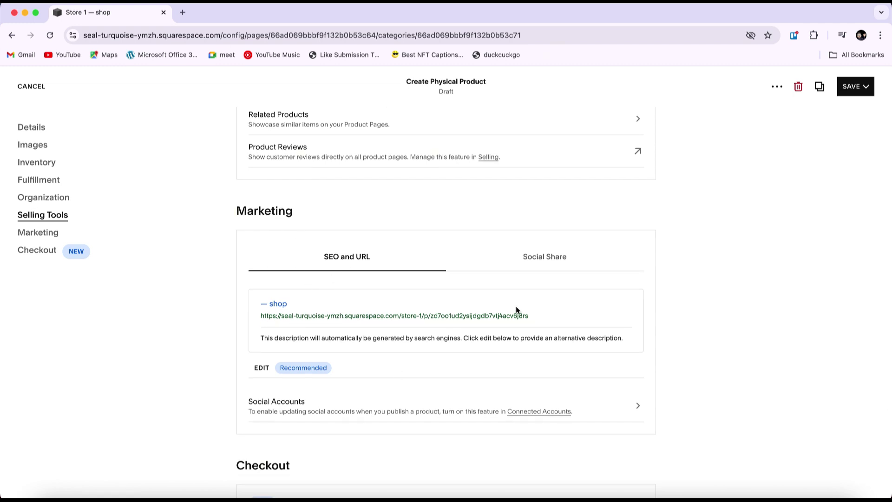
click(560, 256)
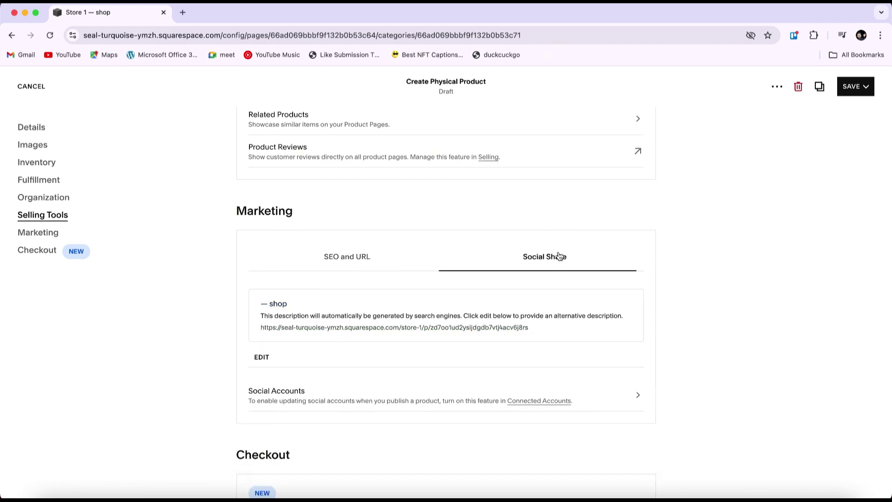
click(360, 256)
scroll(364, 336, down, 3)
scroll(364, 336, down, 2)
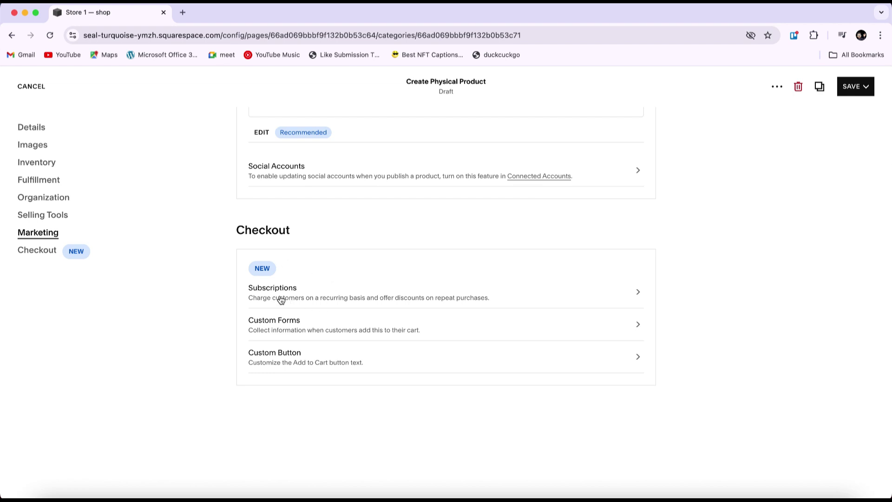
Step: Review the Subscriptions and Custom Forms settings, discarding any changes
click(625, 300)
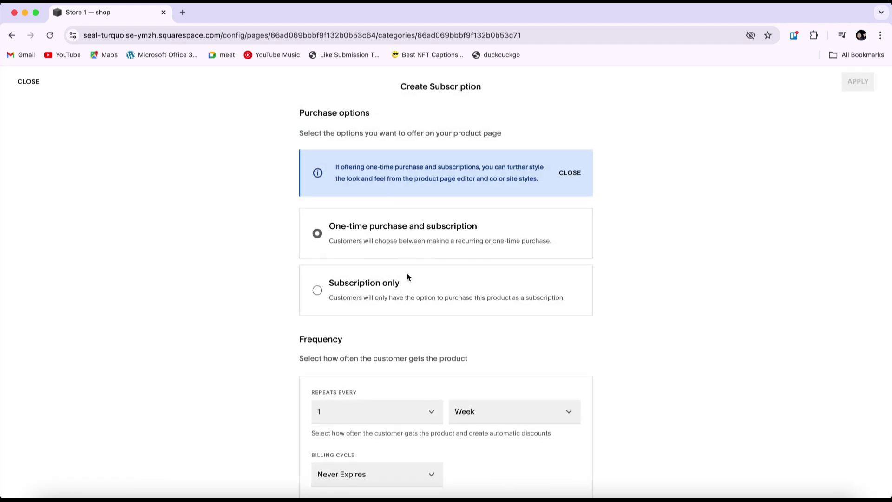
scroll(411, 274, down, 3)
scroll(411, 277, up, 3)
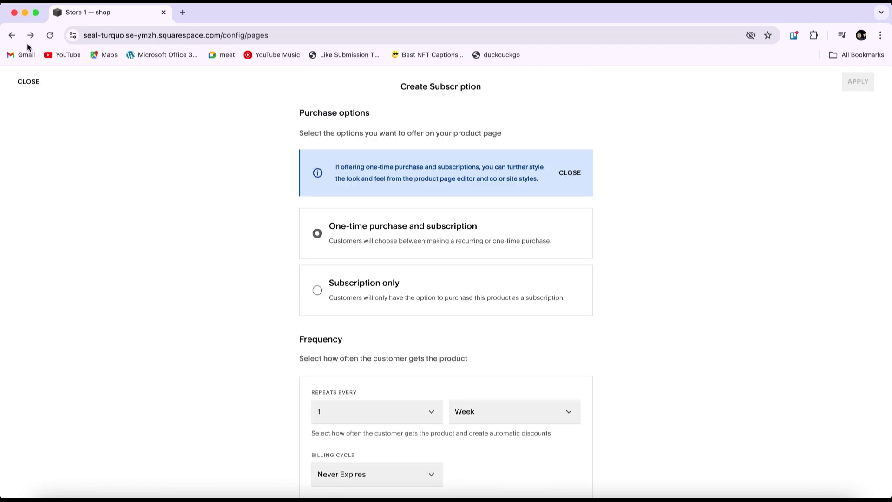
click(29, 81)
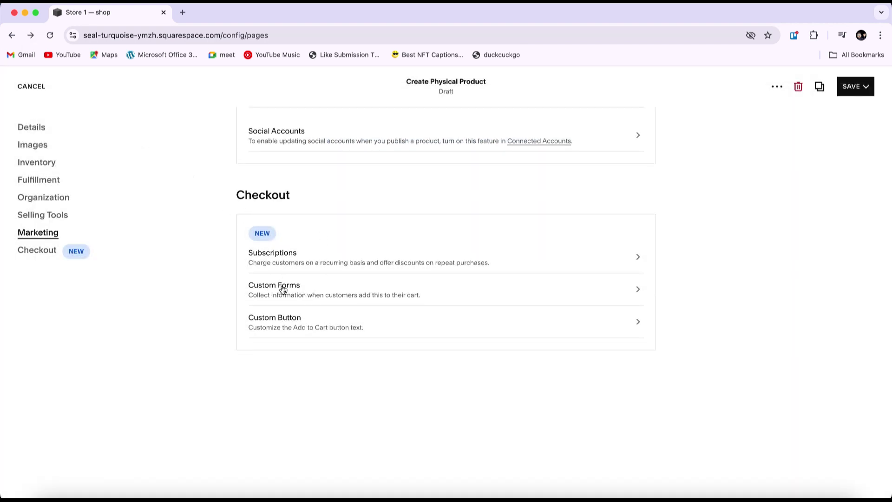
click(325, 286)
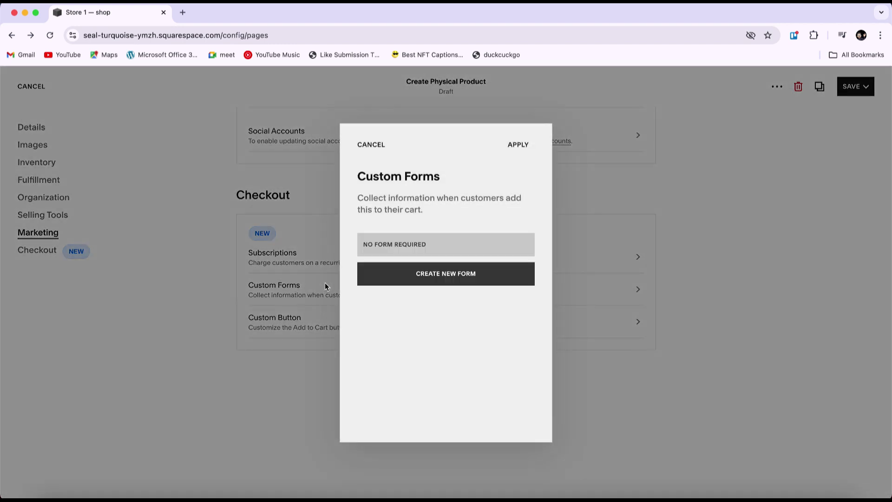
click(374, 144)
click(504, 303)
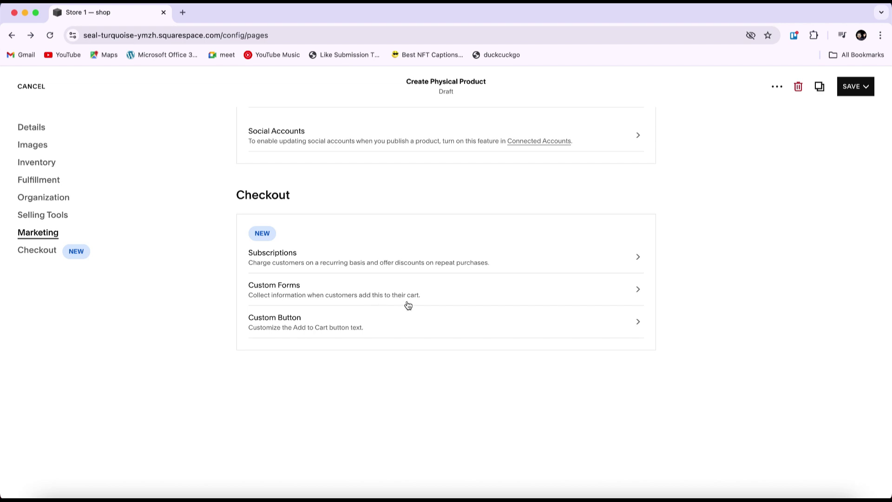
Step: Leave the Add to Cart button label at its default and show the save options
click(281, 320)
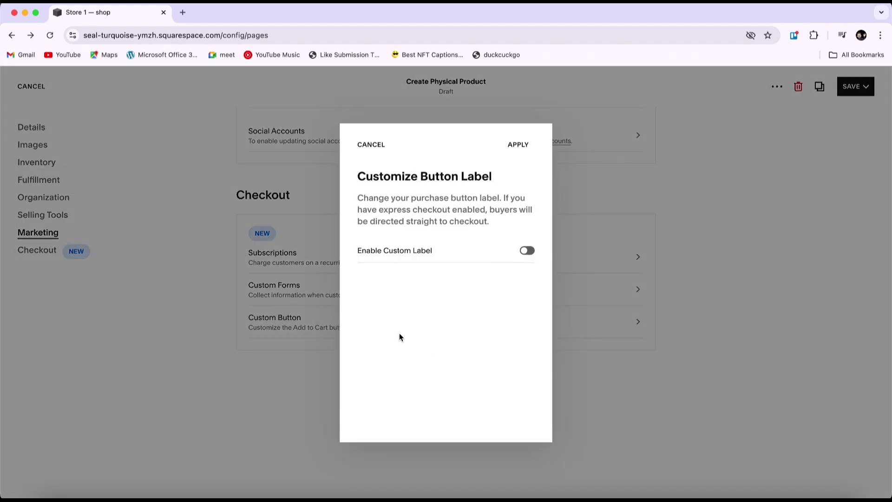
click(526, 250)
click(526, 251)
click(526, 252)
click(527, 253)
click(527, 253)
click(527, 253)
click(371, 144)
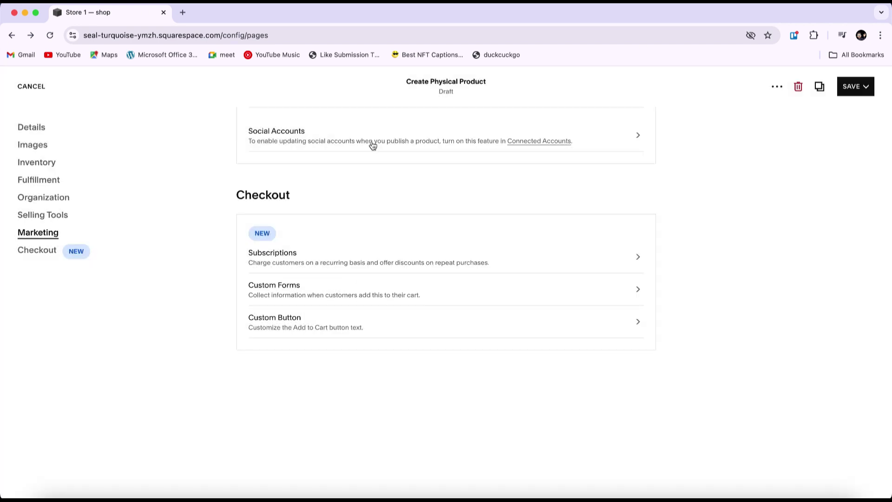
click(873, 93)
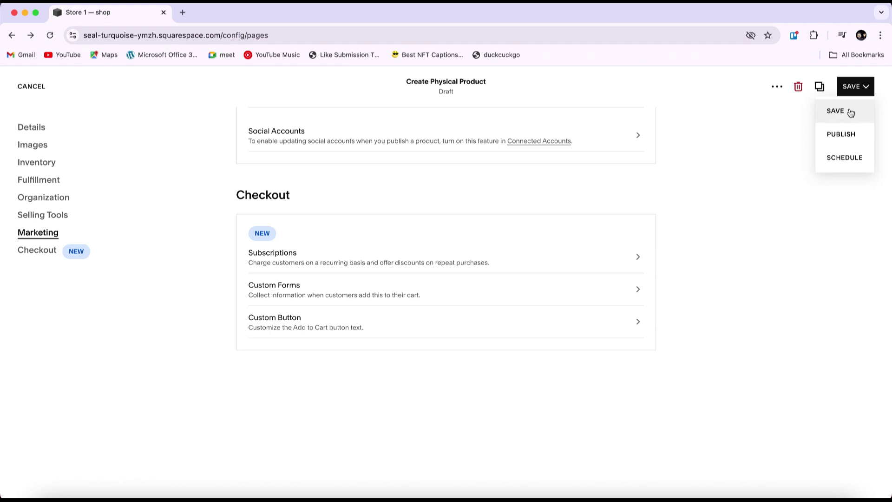
Step: Save the Eucalyptus Face Scrub as a draft and scroll back up to Details
click(850, 113)
scroll(519, 219, up, 15)
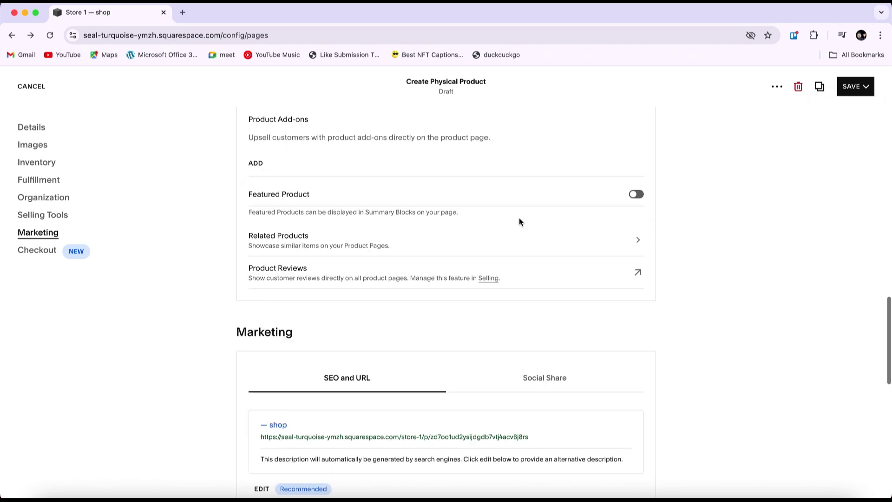
scroll(520, 221, up, 10)
scroll(519, 221, down, 15)
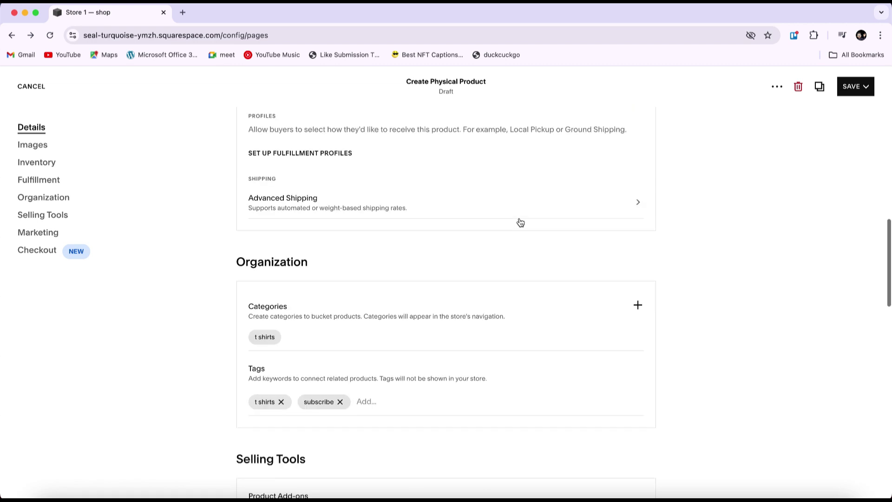
scroll(520, 222, down, 10)
click(867, 86)
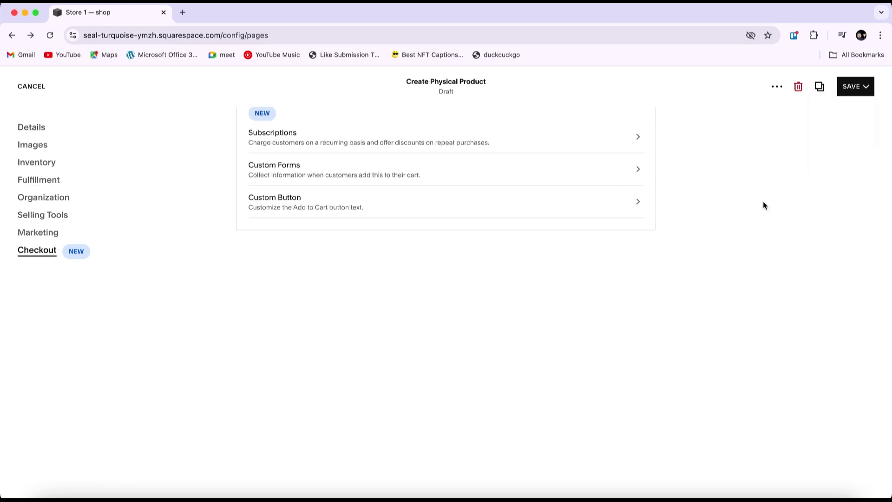
scroll(763, 206, up, 8)
scroll(764, 205, up, 15)
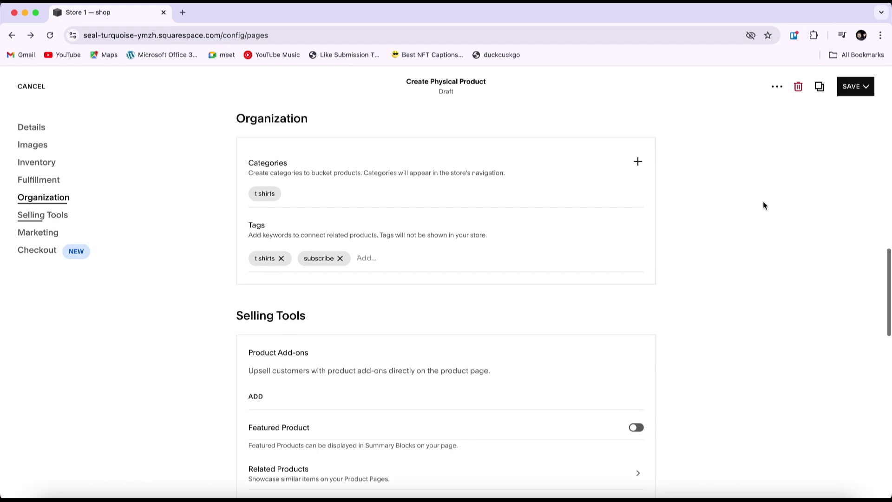